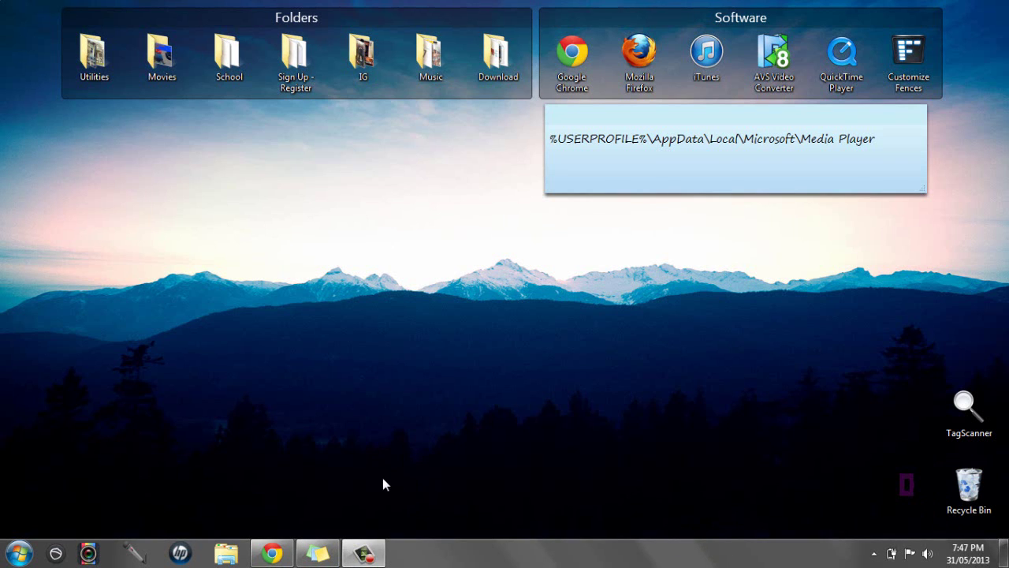
Step: Open the YouTube video on wiping the Windows Media Player 12 library and pause it
left_click(272, 553)
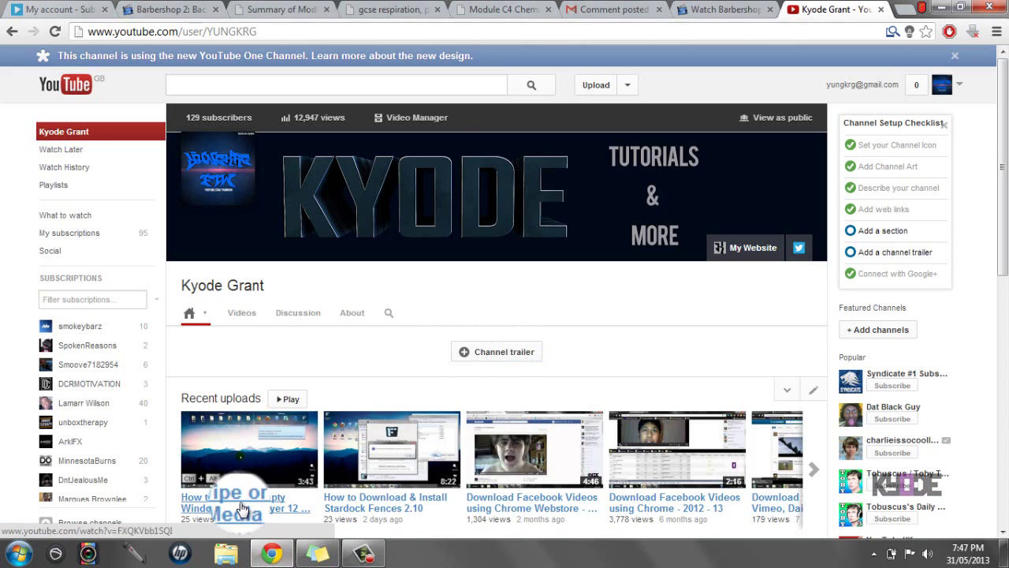
left_click(236, 448)
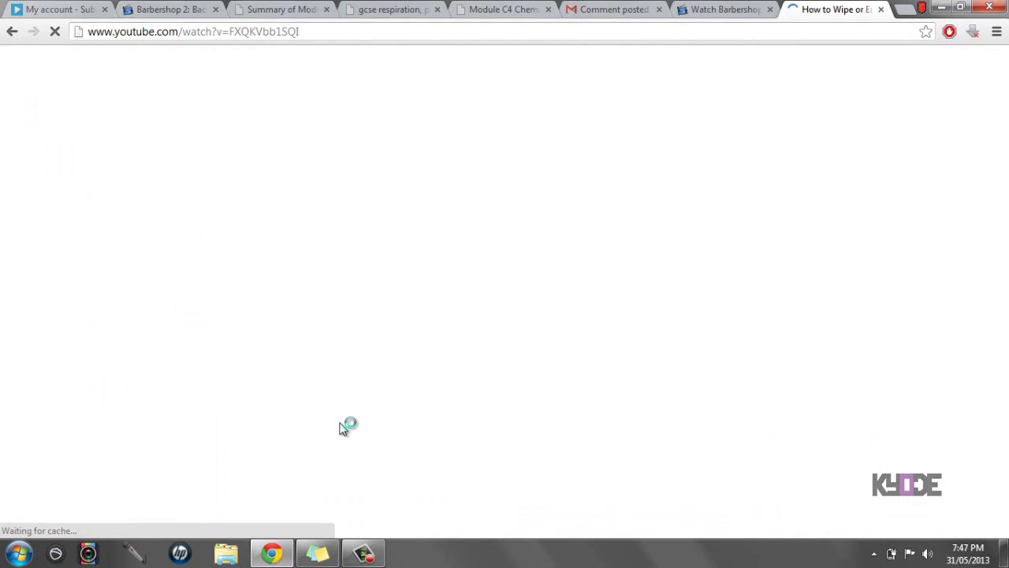
scroll(344, 430, "down", 2)
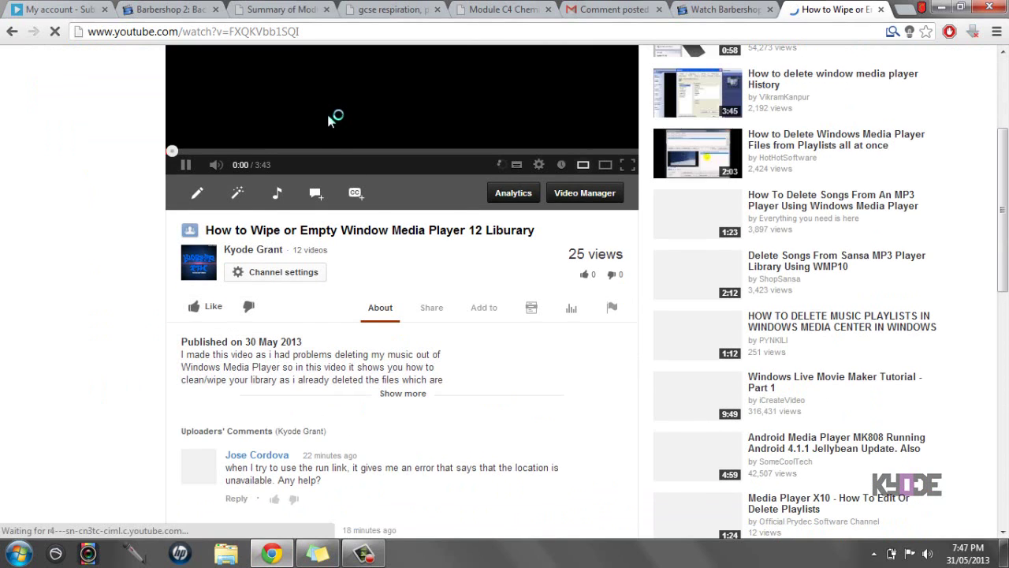
left_click(331, 124)
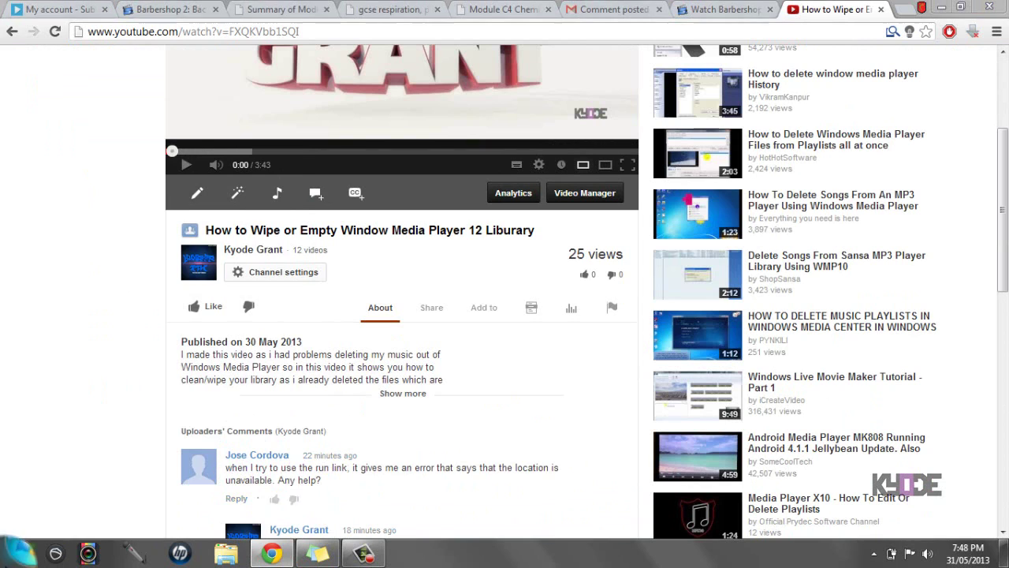
Step: Open Run to view the saved Media Player path, close it unused, and minimize Chrome
left_click(19, 554)
type("run")
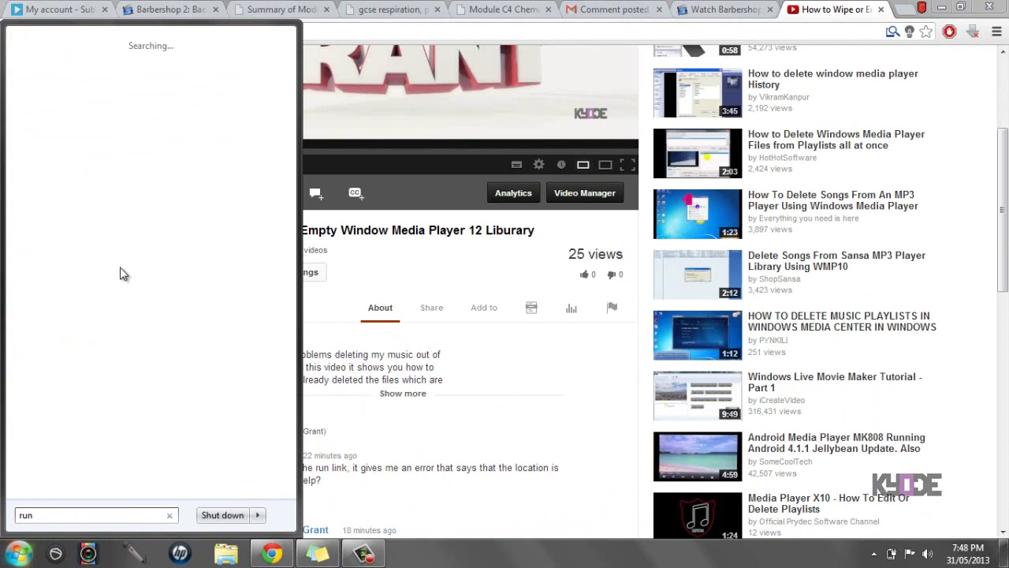
left_click(111, 77)
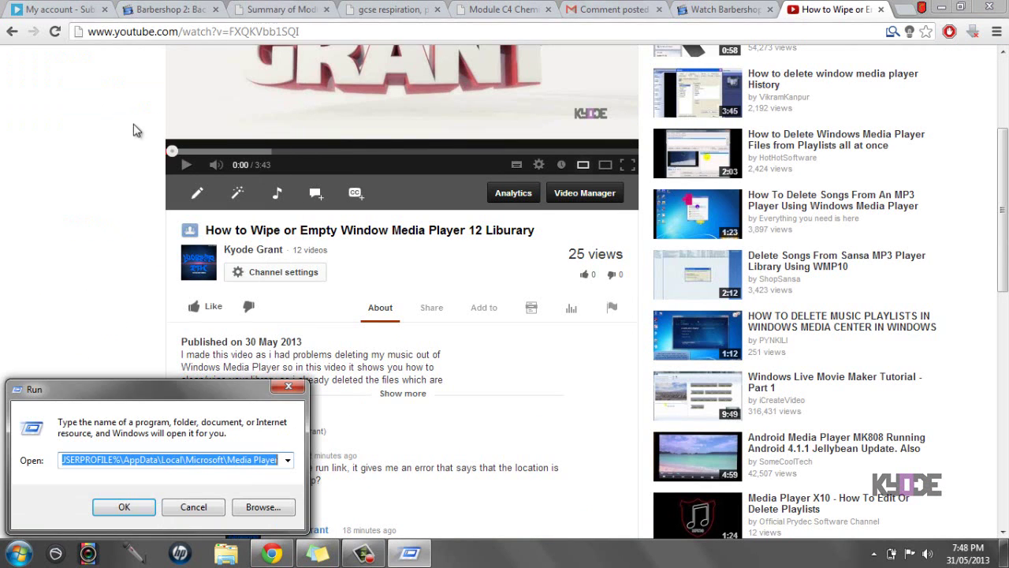
left_click(182, 460)
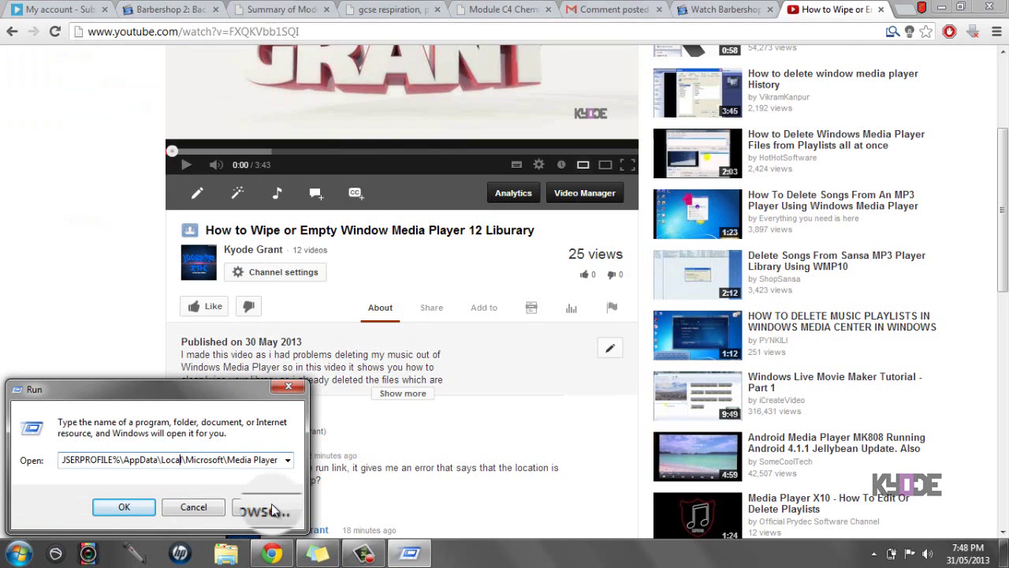
left_click(291, 391)
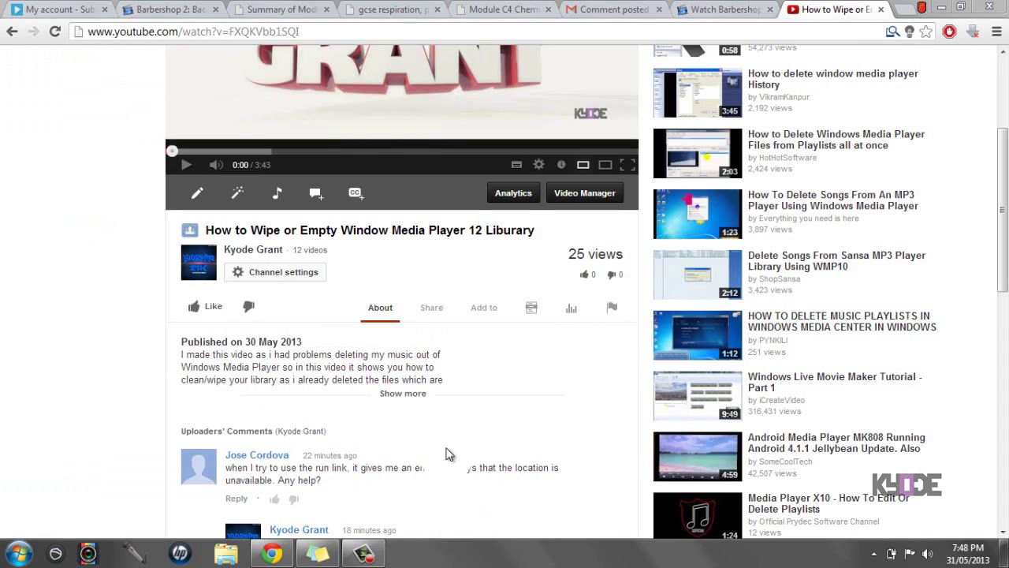
left_click(943, 11)
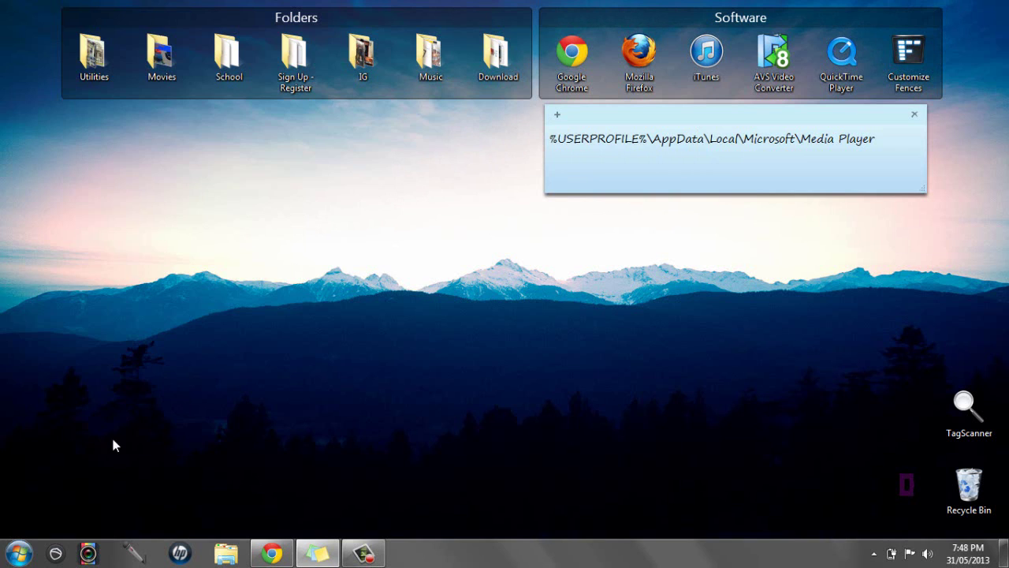
Step: Open Computer from the Start menu, then Local Disk (C:) and its Users folder
key("super")
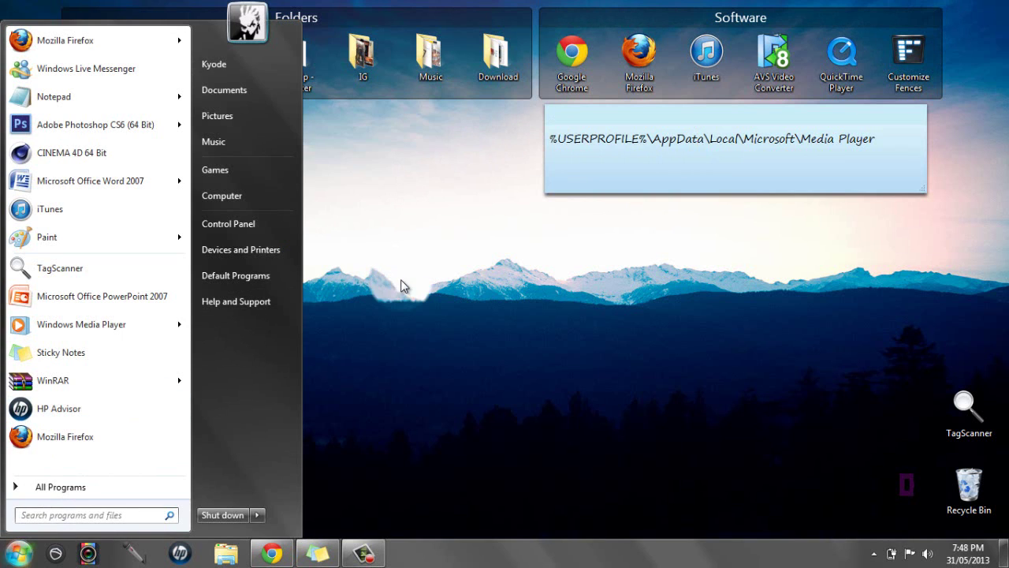
left_click(280, 195)
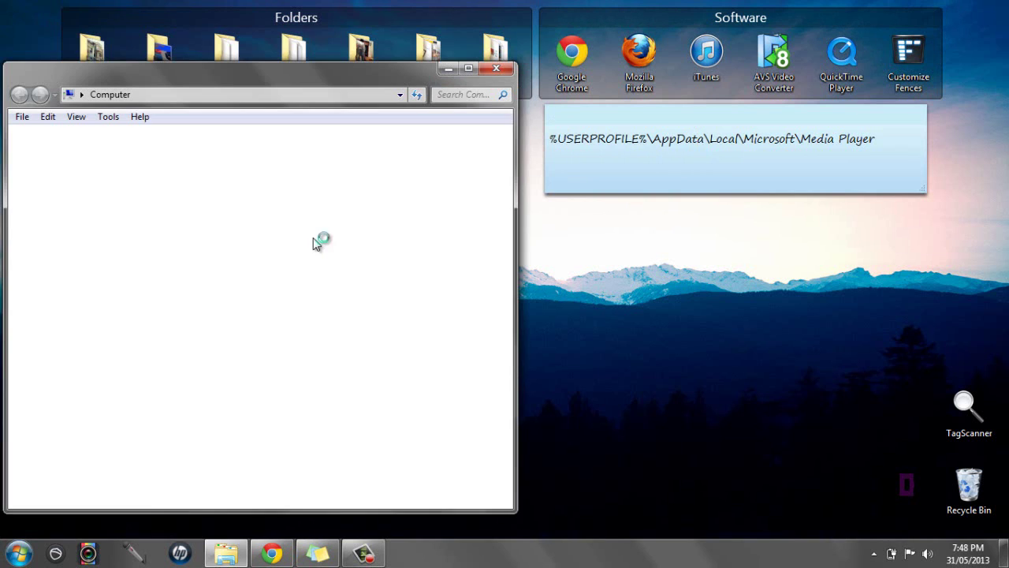
double_click(257, 190)
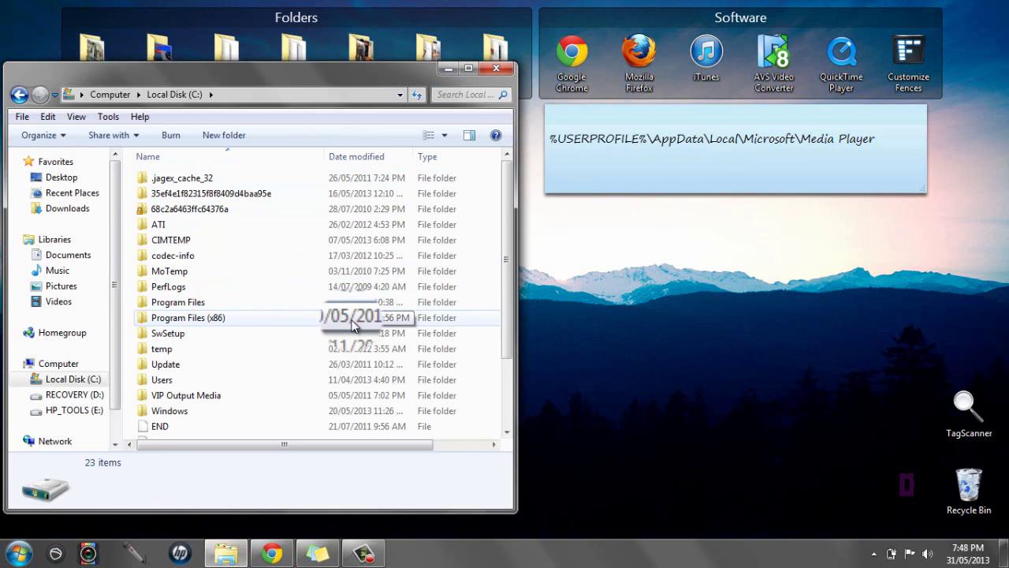
double_click(242, 384)
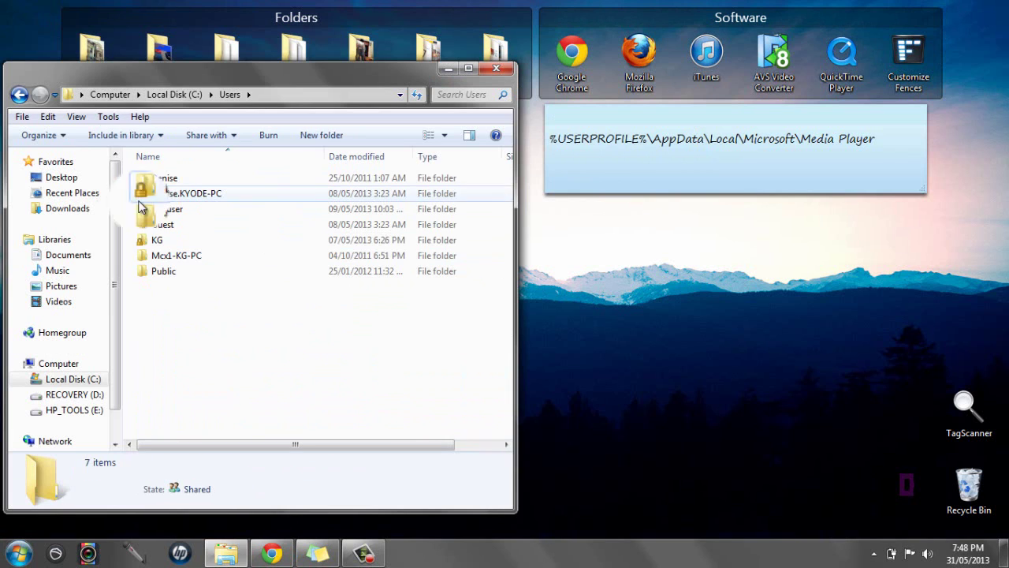
left_click(41, 137)
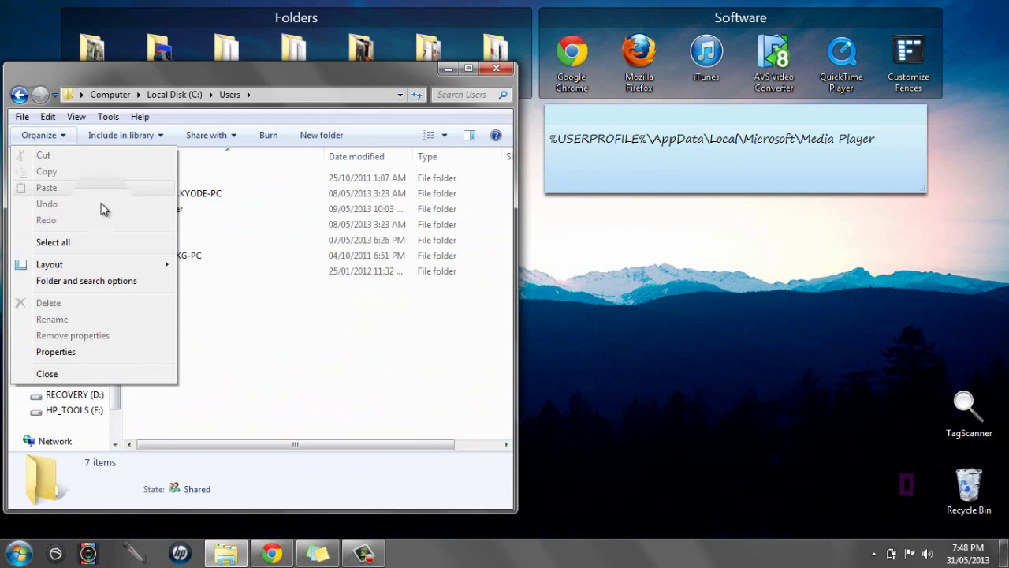
Step: Turn on 'Show hidden files, folders, and drives' in Folder Options so Default appears in Users
left_click(94, 280)
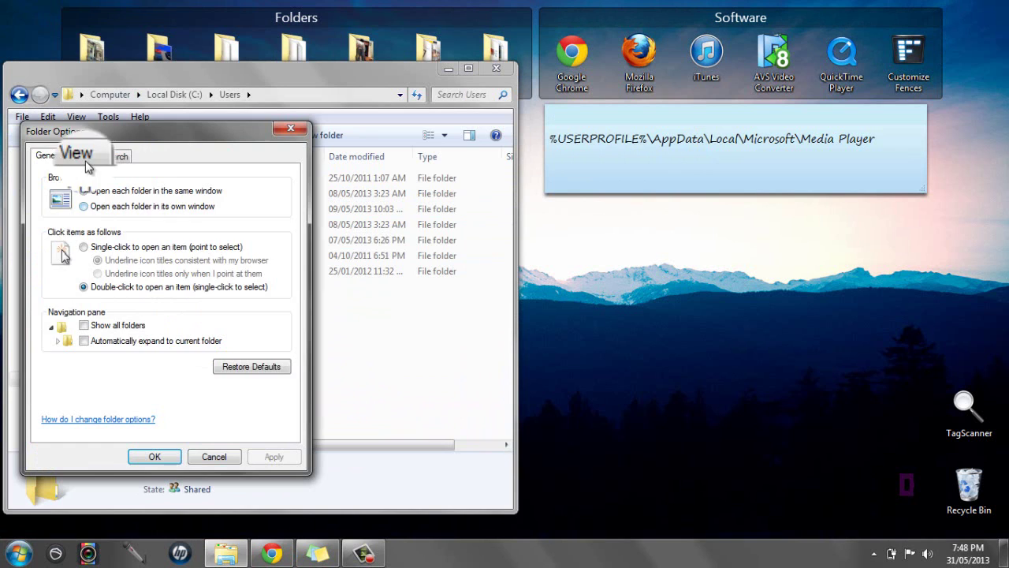
left_click(81, 156)
left_click(96, 362)
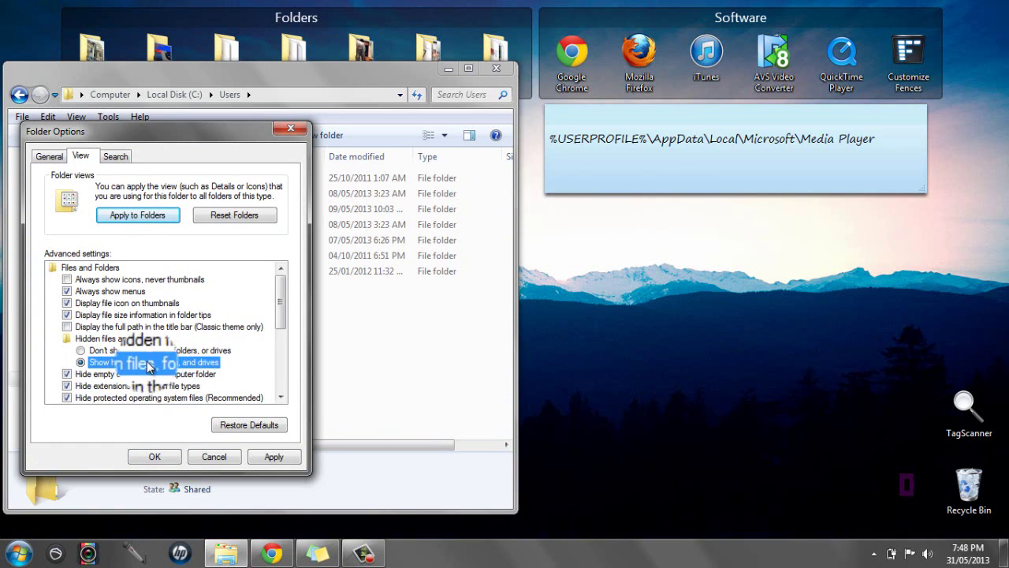
left_click(275, 461)
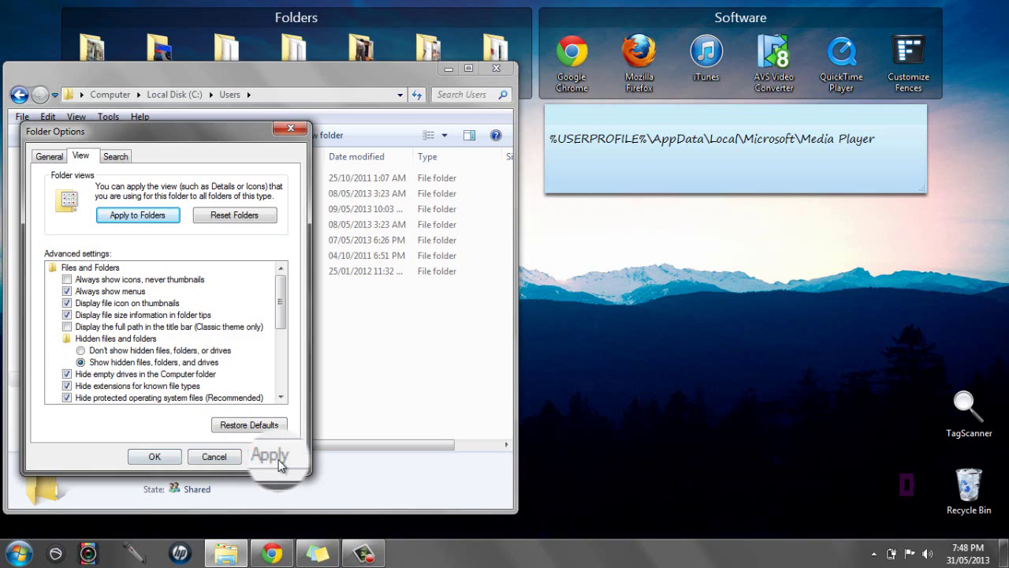
left_click(146, 457)
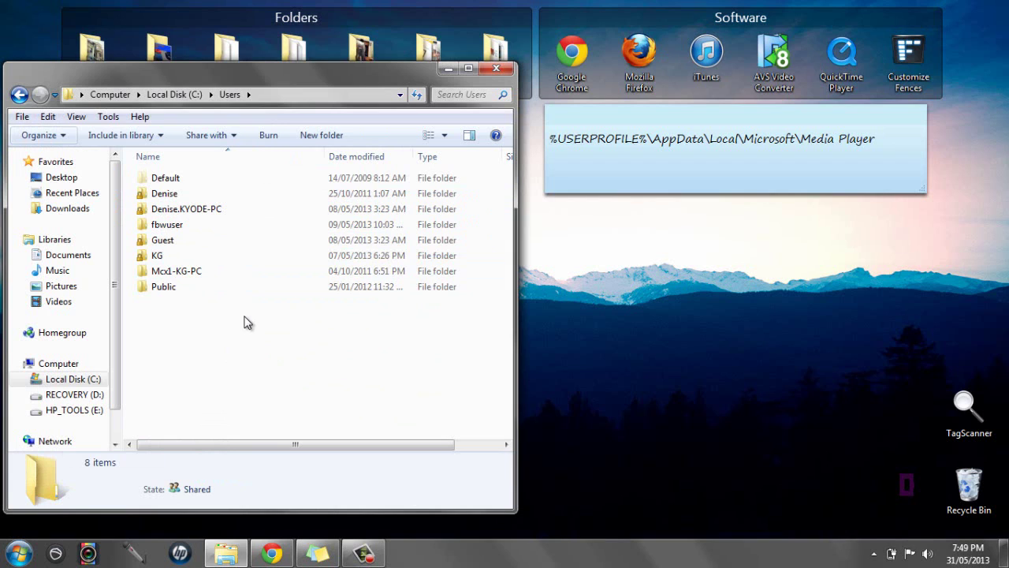
Step: Go into KG, AppData and Local, marking each part of the sticky note's path
double_click(203, 260)
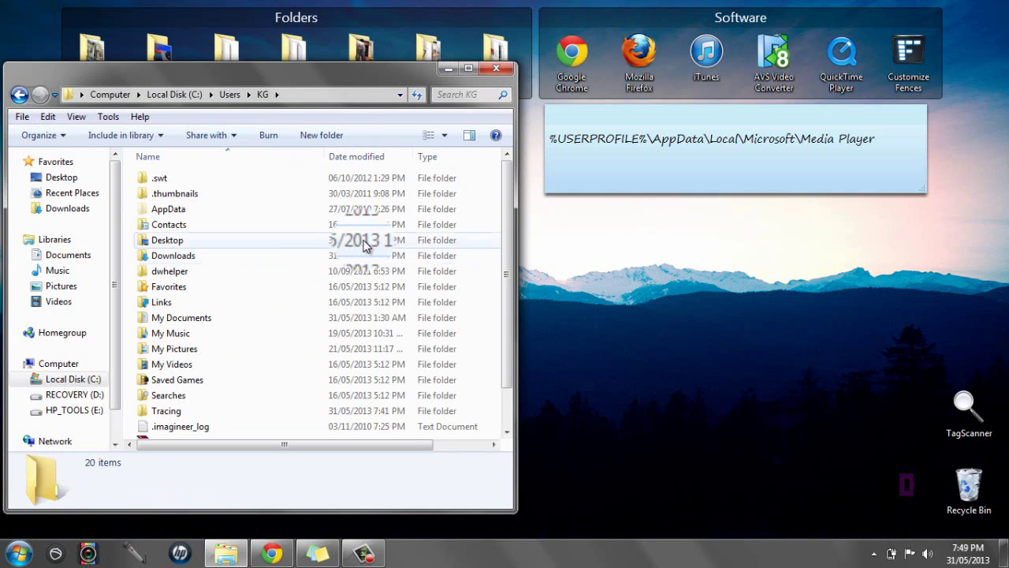
double_click(322, 210)
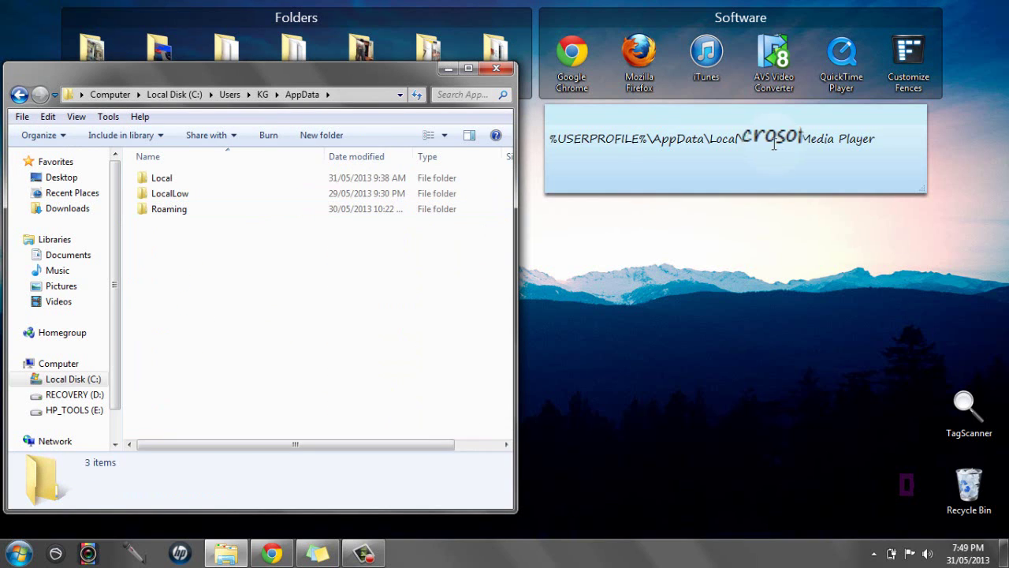
left_click(634, 138)
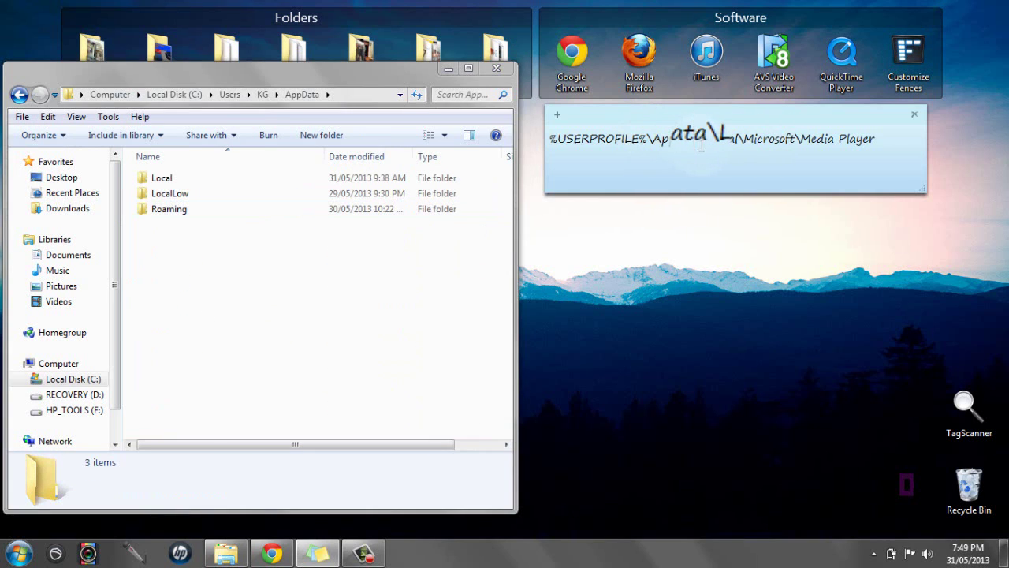
left_click_drag(704, 138, 651, 142)
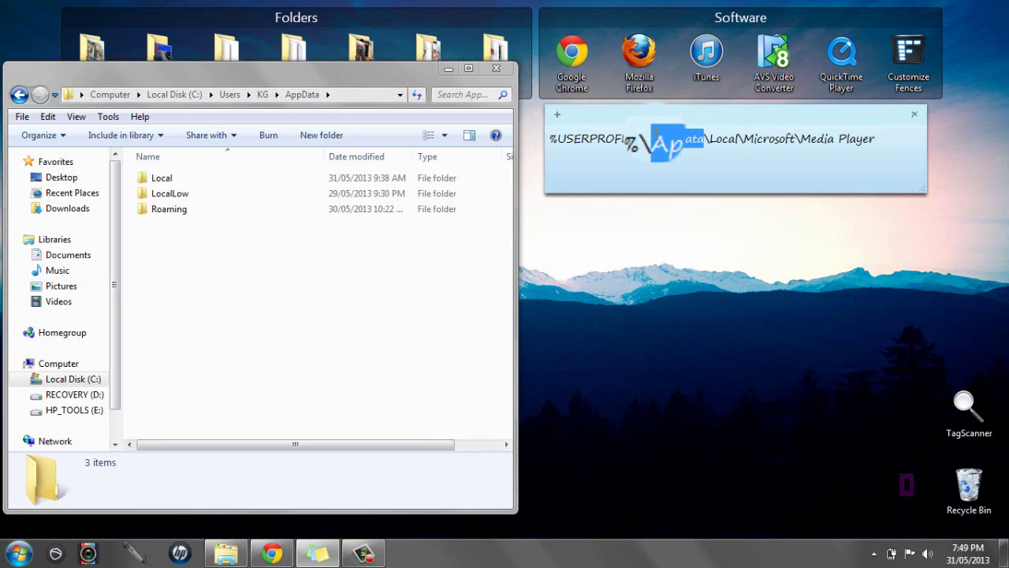
double_click(406, 176)
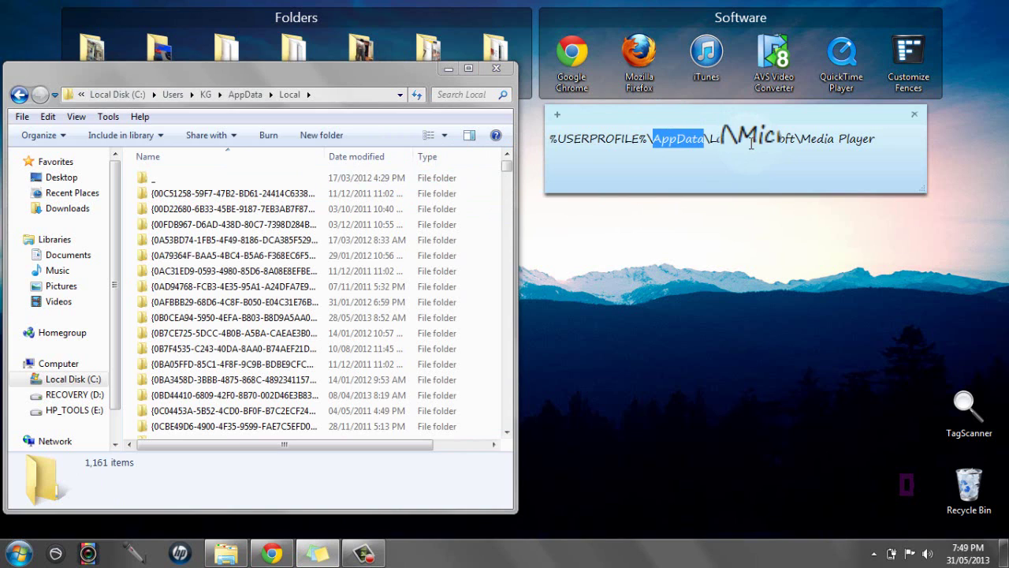
left_click_drag(737, 140, 711, 140)
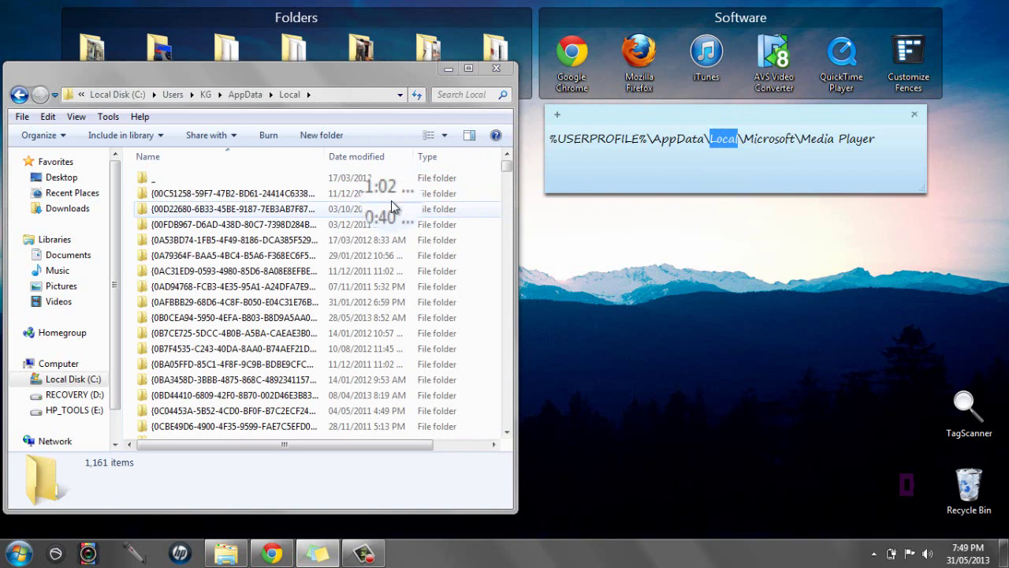
Step: Search Local for microsoft, check the Microsoft result, return, and dismiss the slow-search bar
left_click(453, 95)
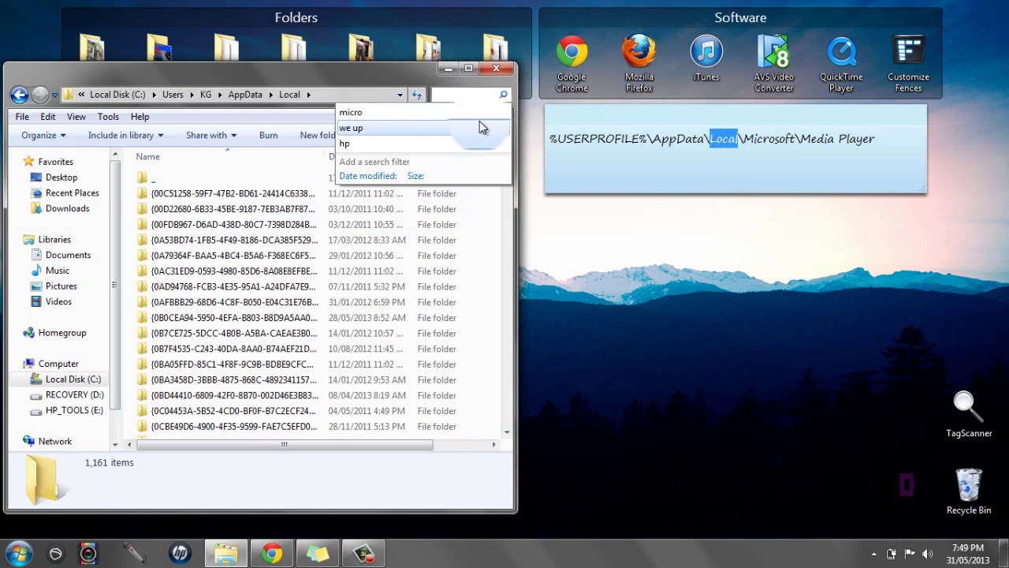
type("microsoft")
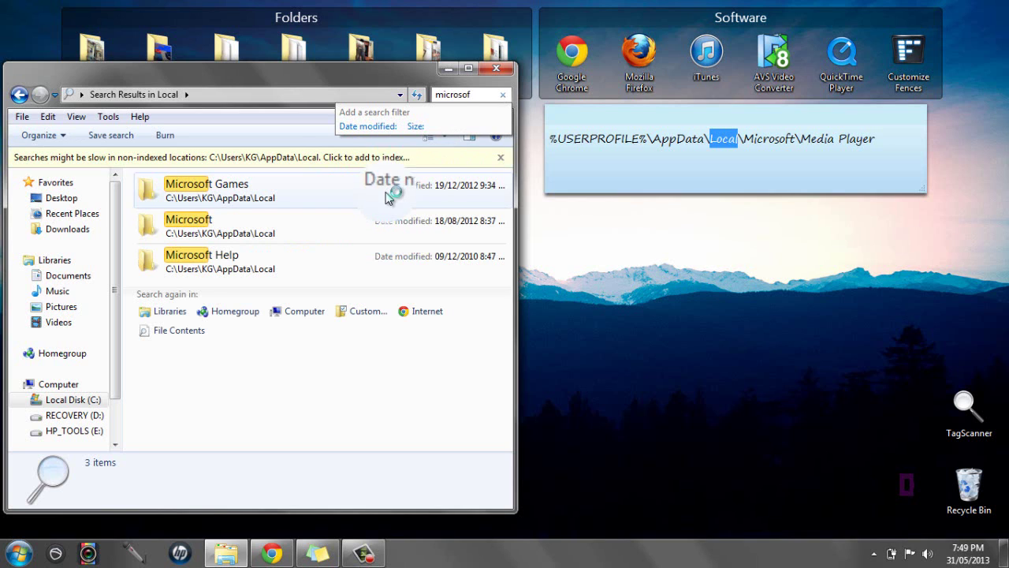
left_click(385, 224)
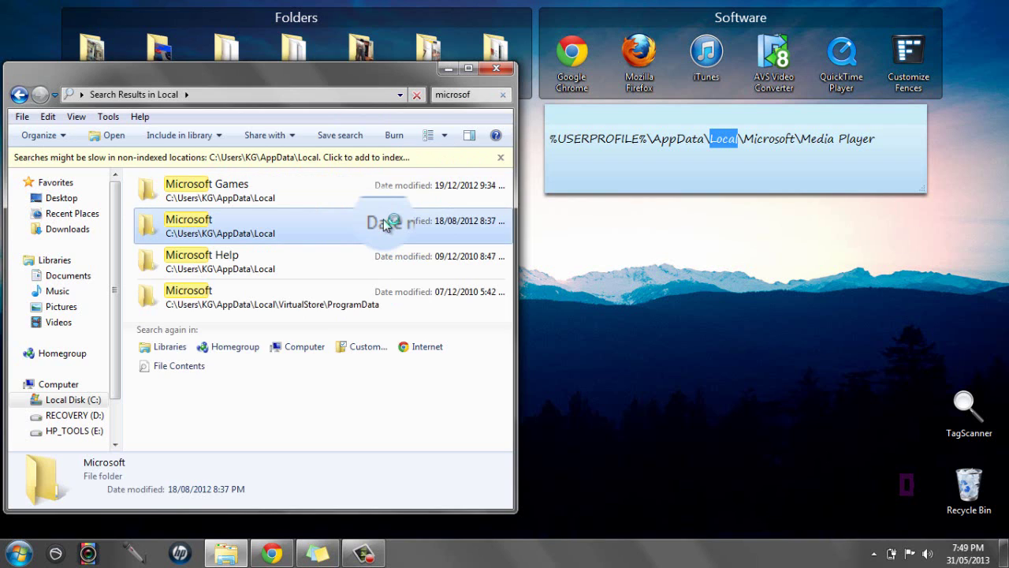
double_click(384, 225)
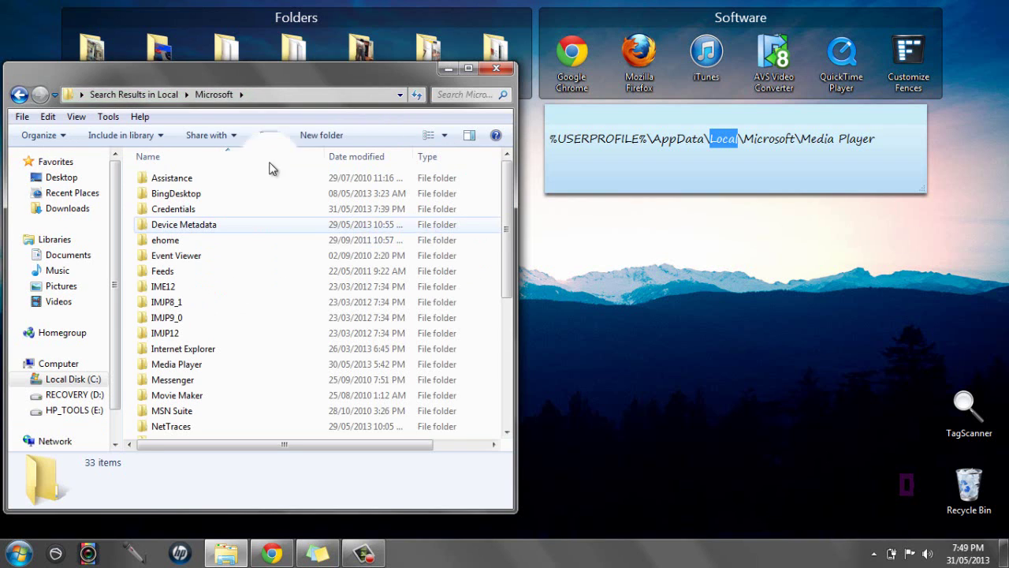
left_click(38, 96)
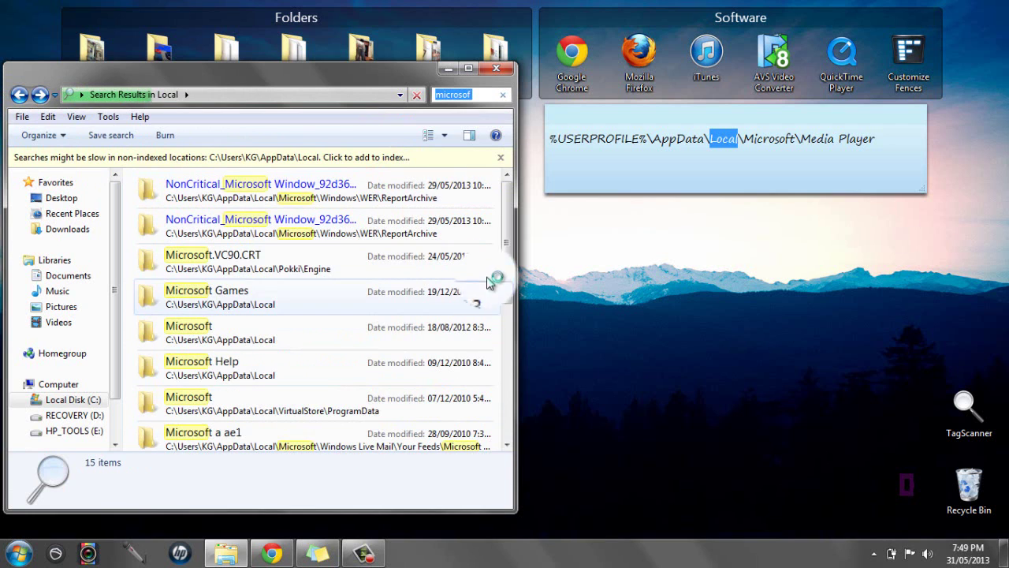
left_click(500, 157)
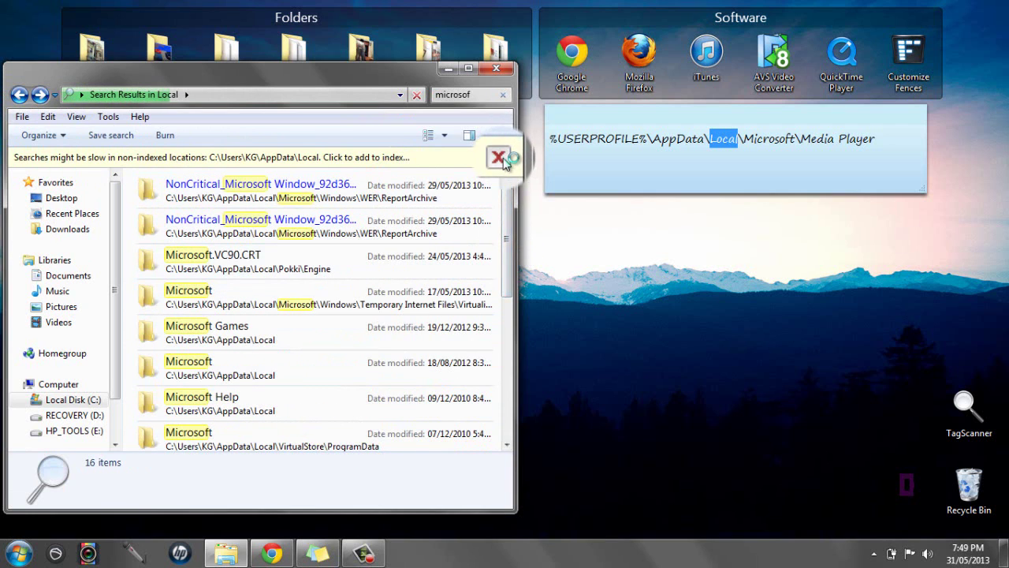
mouse_move(508, 205)
left_mouse_down()
mouse_move(509, 276)
mouse_move(509, 223)
left_mouse_up()
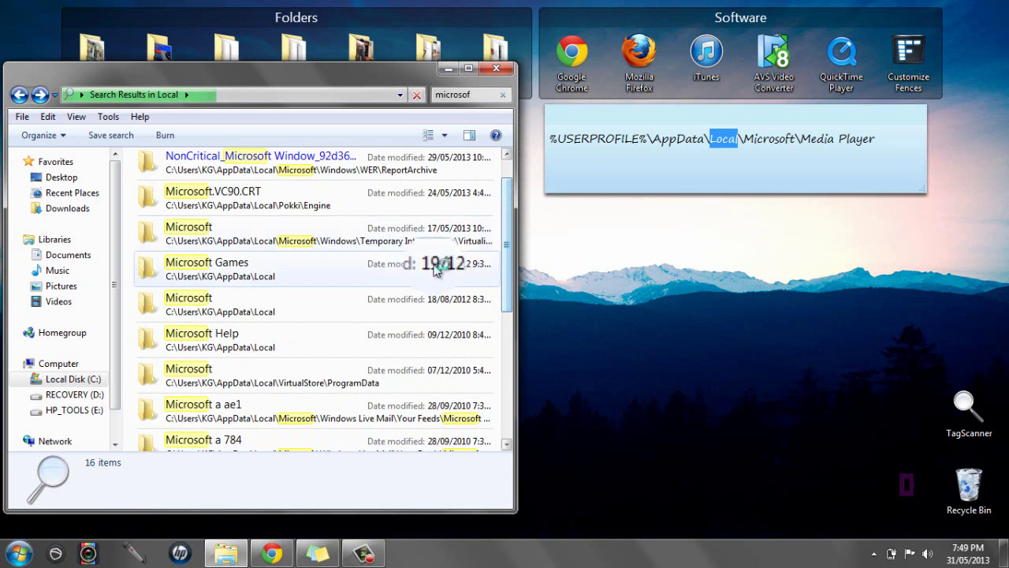
left_click(359, 320)
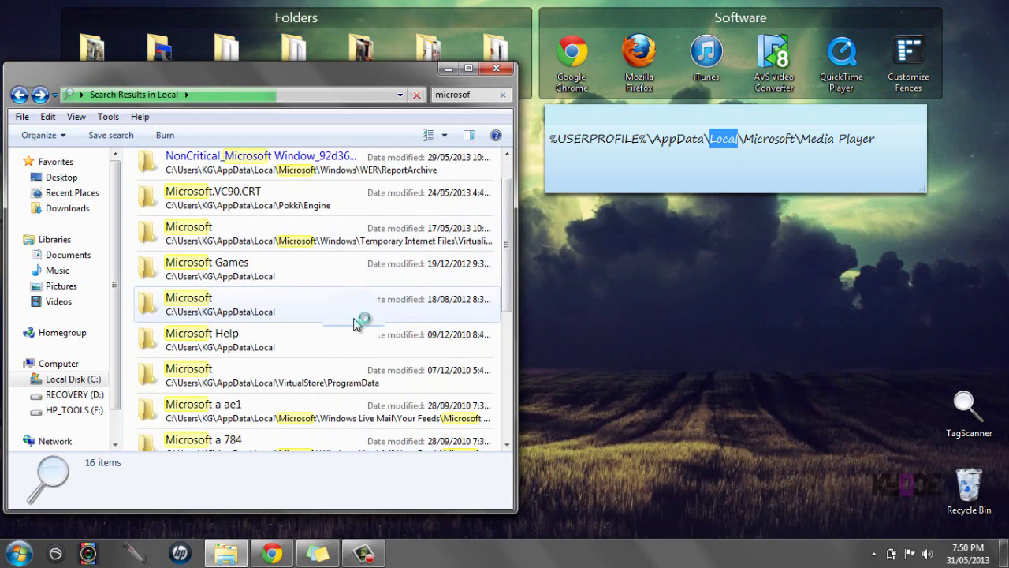
Step: Open the Microsoft folder under AppData\Local, then its Media Player folder
double_click(354, 311)
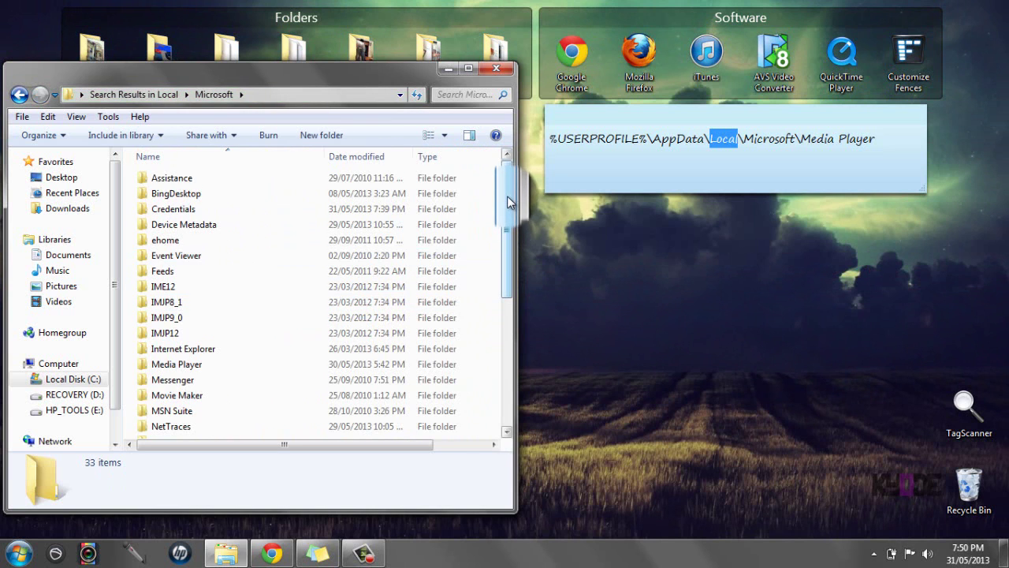
left_click_drag(507, 196, 498, 248)
left_click(379, 278)
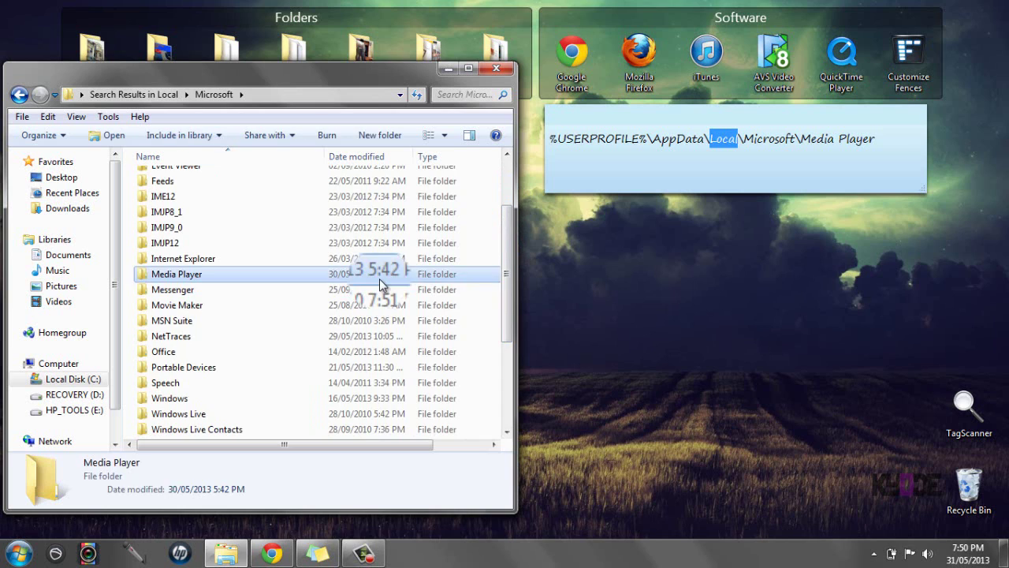
double_click(380, 279)
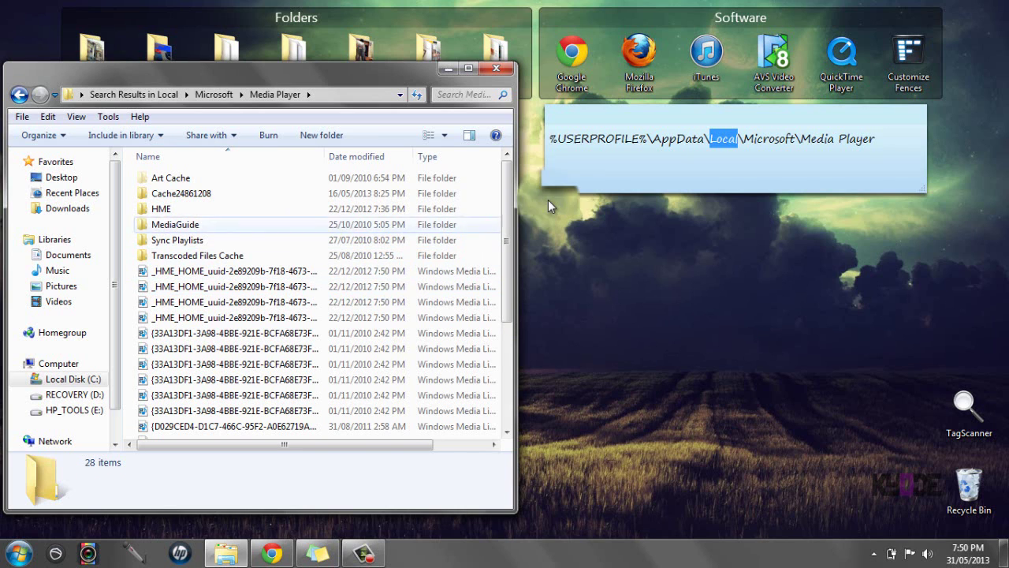
Step: Ctrl-select CurrentDatabase_372, LocalMLS_0, LocalMLS_1 and LocalMLS_2 at the bottom of the folder
scroll(513, 280, "down", 1)
scroll(513, 278, "down", 3)
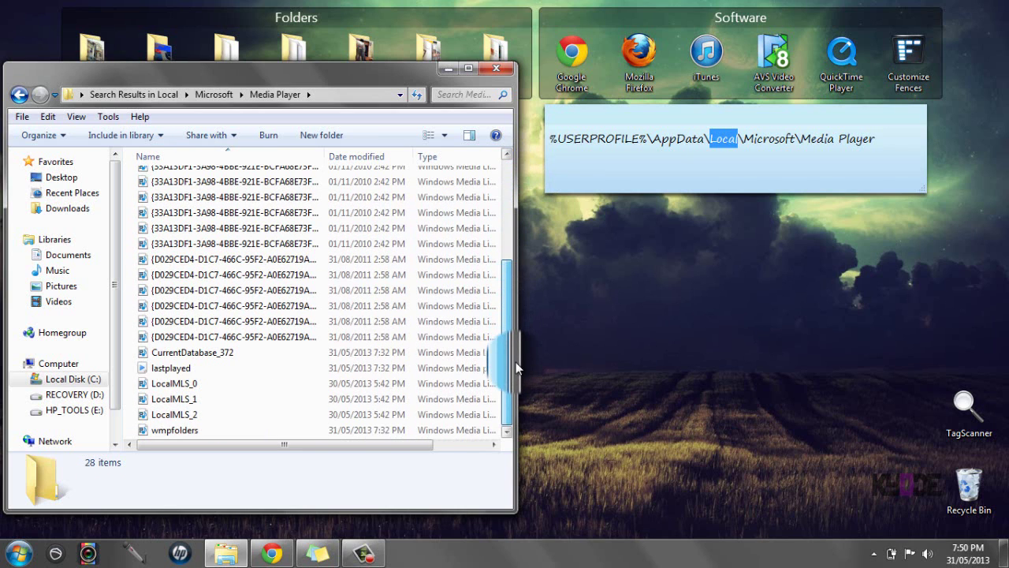
key("ctrl")
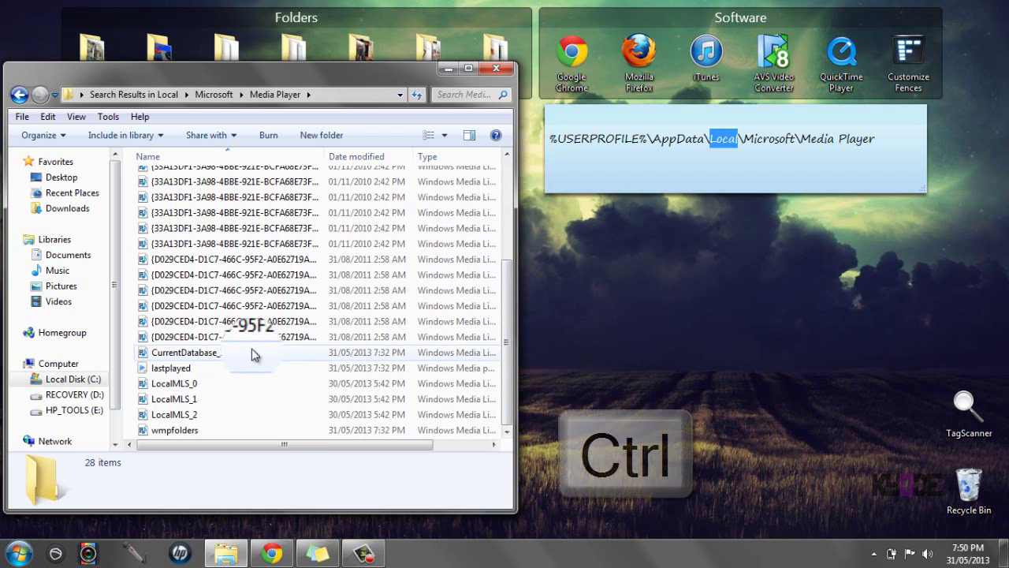
left_click_drag(250, 351, 263, 361)
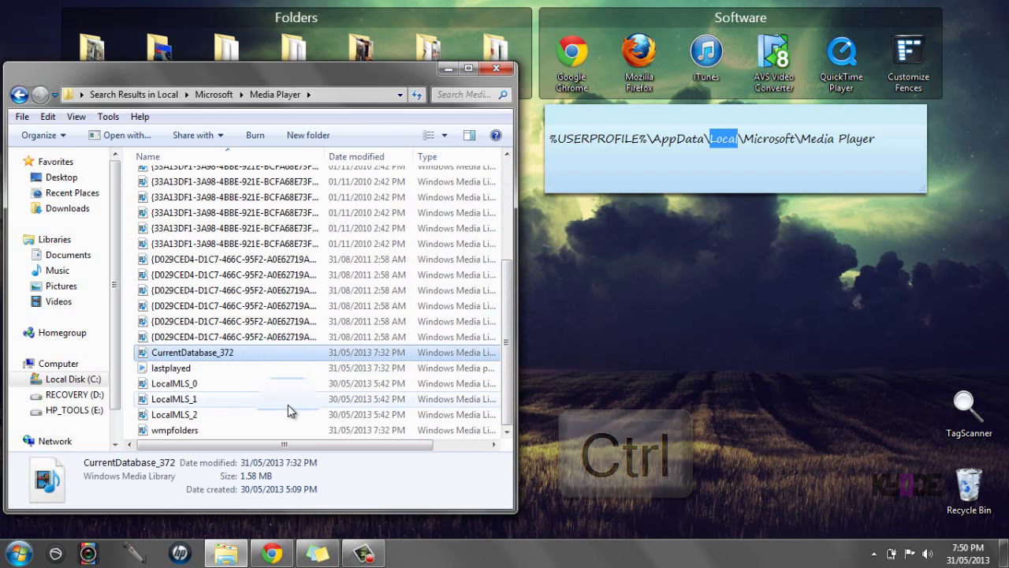
left_click(265, 382, "ctrl")
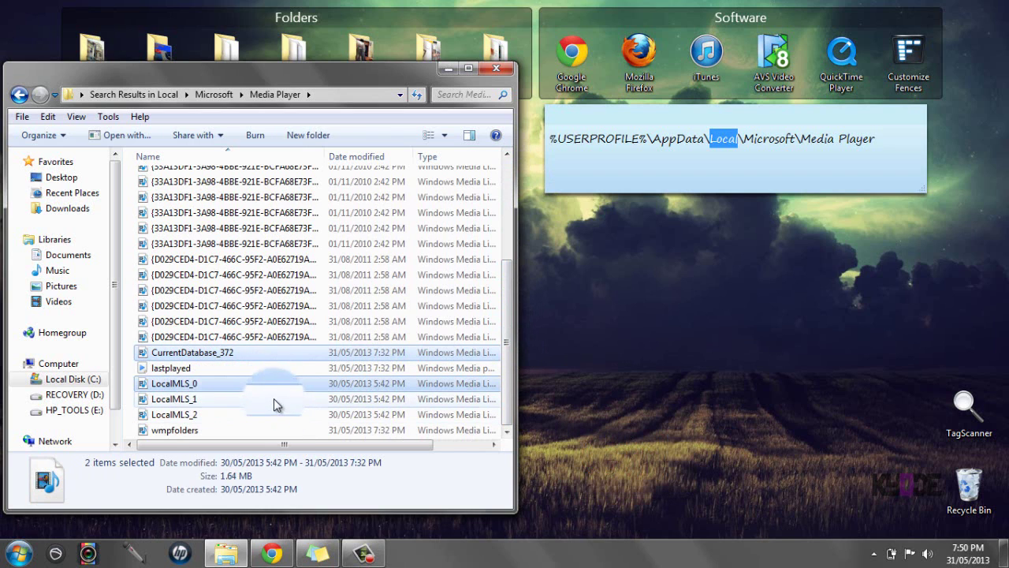
left_click(274, 398, "ctrl")
left_click(288, 414, "ctrl")
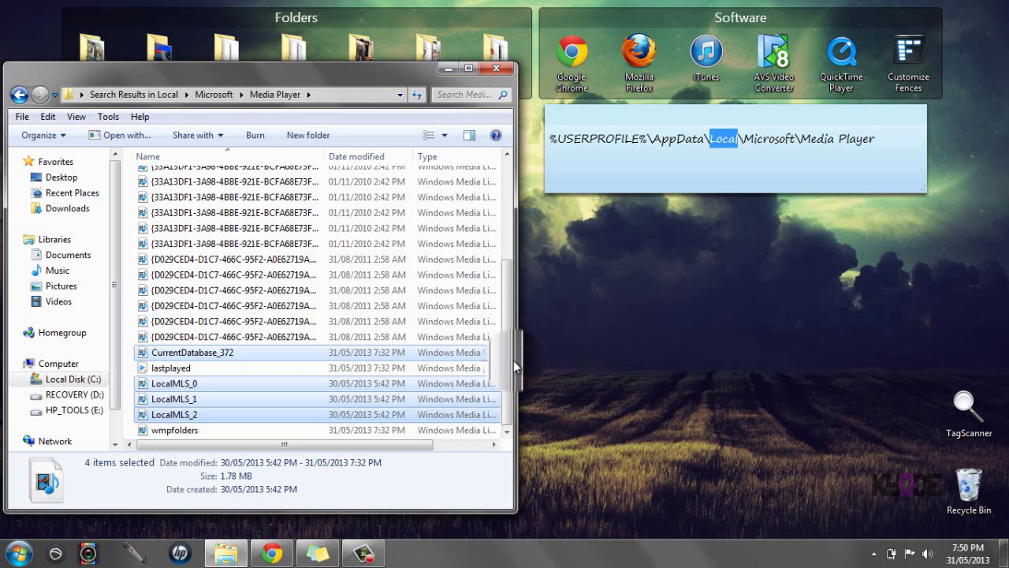
Step: Start deleting the four selected files, then decline moving them to the Recycle Bin
key("Delete")
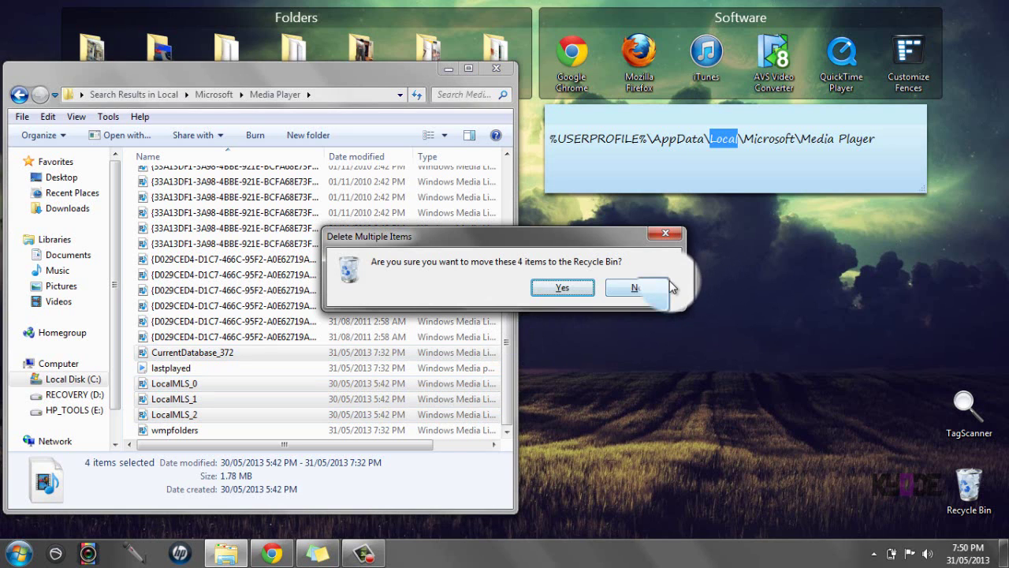
left_click(636, 288)
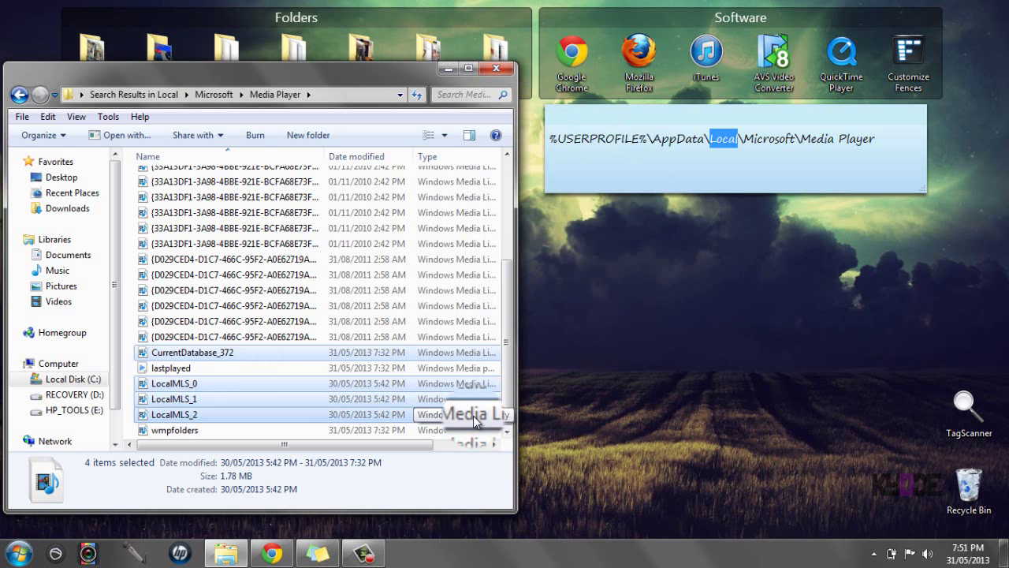
left_click(364, 555)
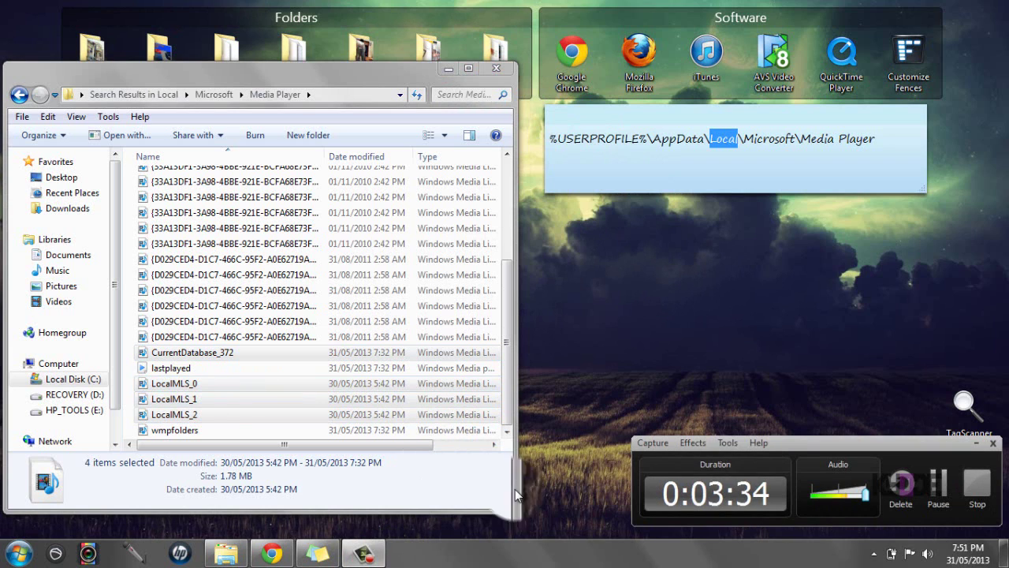
mouse_move(970, 552)
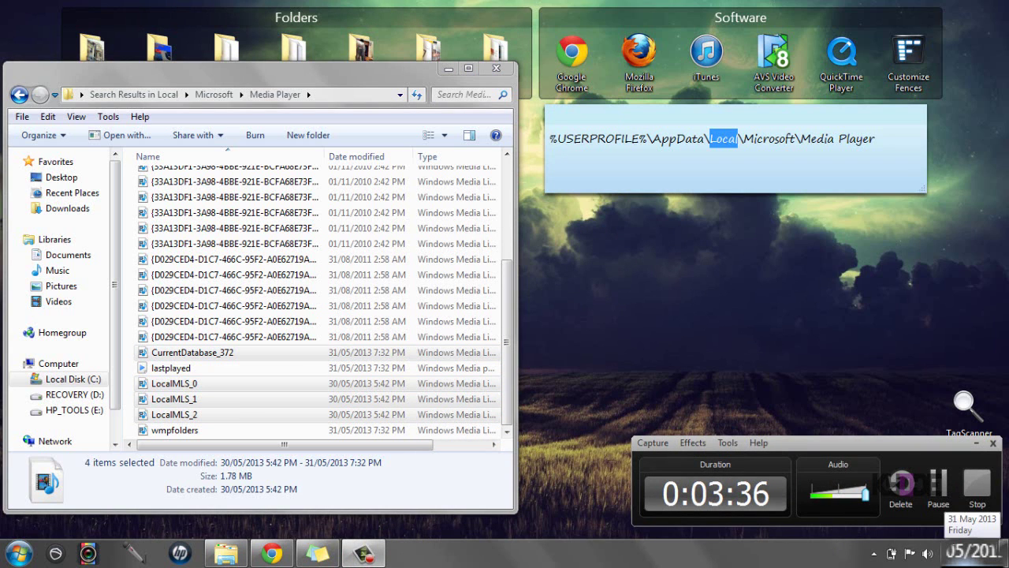